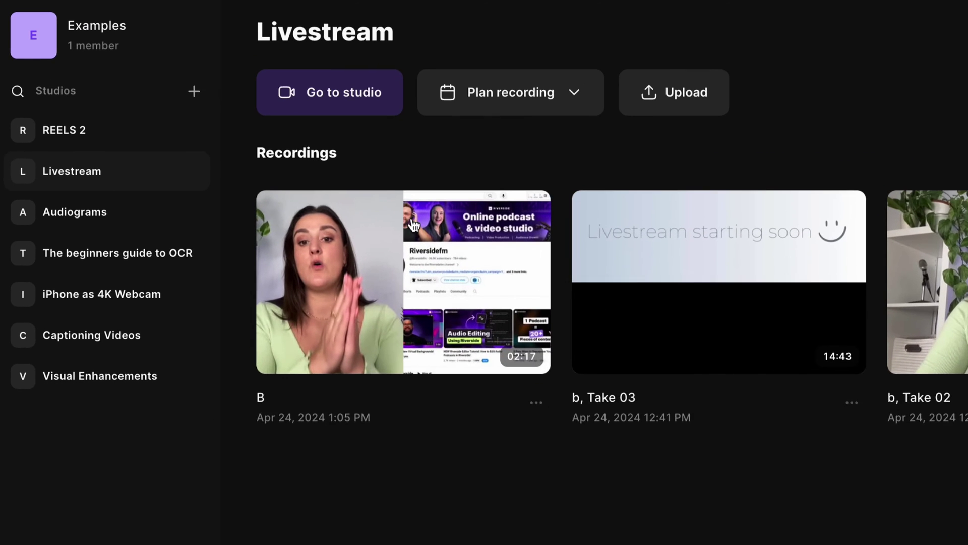
Step: Create a new studio named Reels, then open and close its upload dialog
left_click(195, 92)
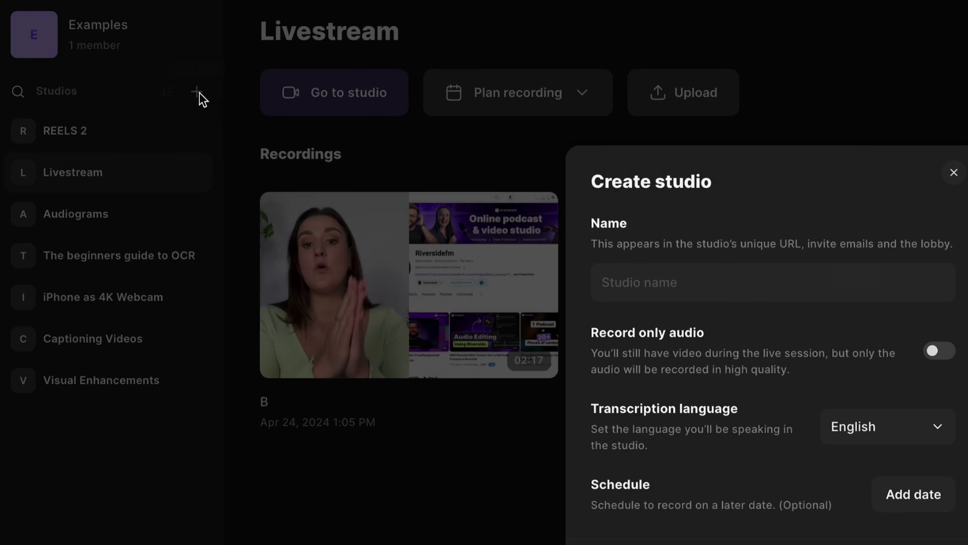
left_click(618, 283)
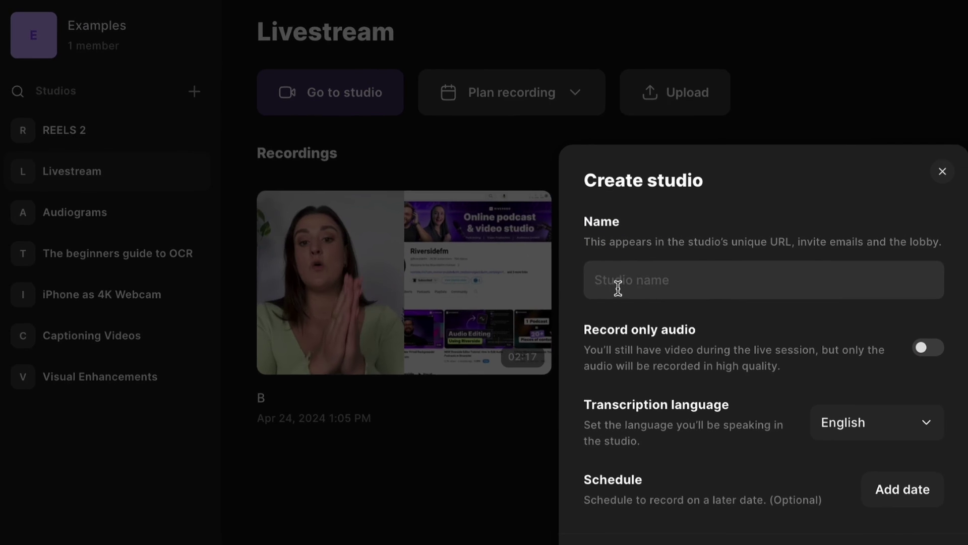
type("Reels")
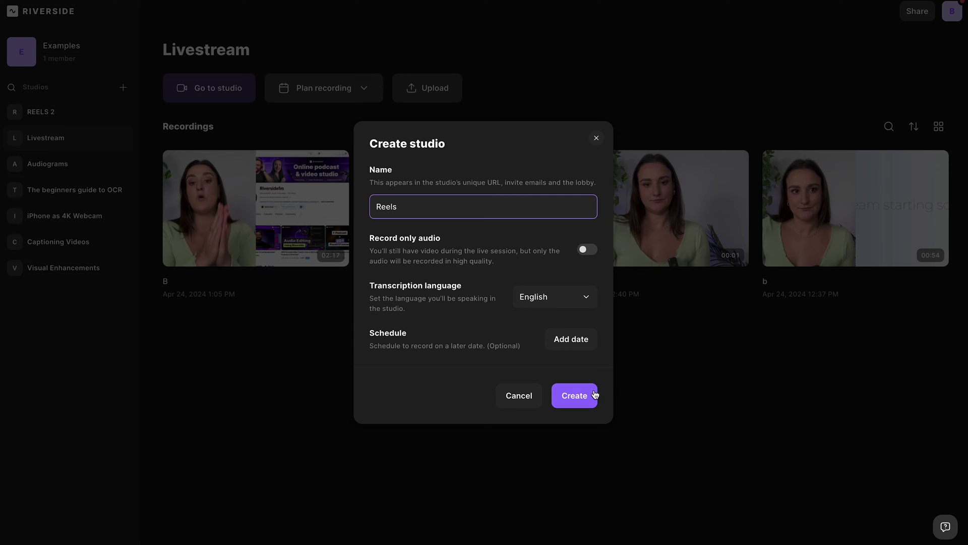
left_click(590, 395)
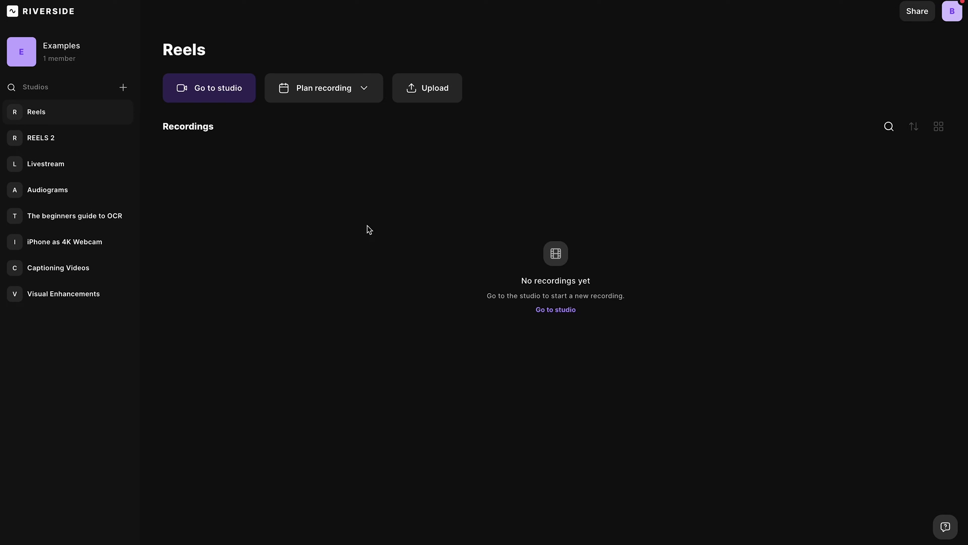
left_click(436, 100)
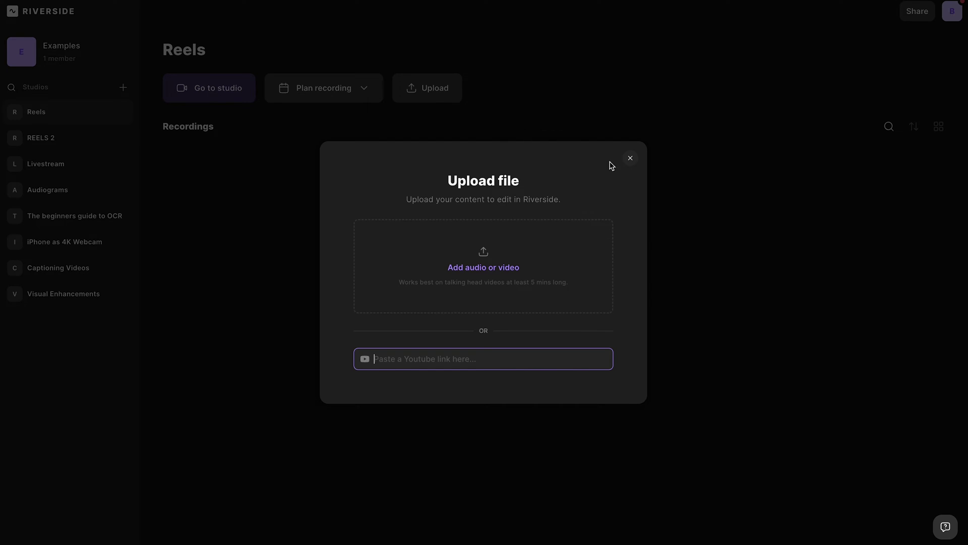
left_click(631, 158)
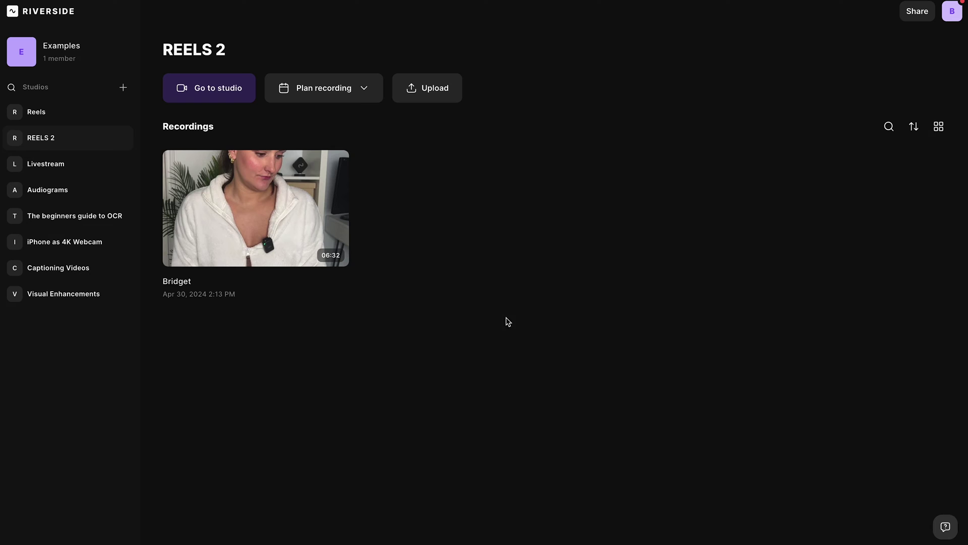
Step: Open the 6:32 recording in REELS 2 and show its Edit options
left_click(284, 244)
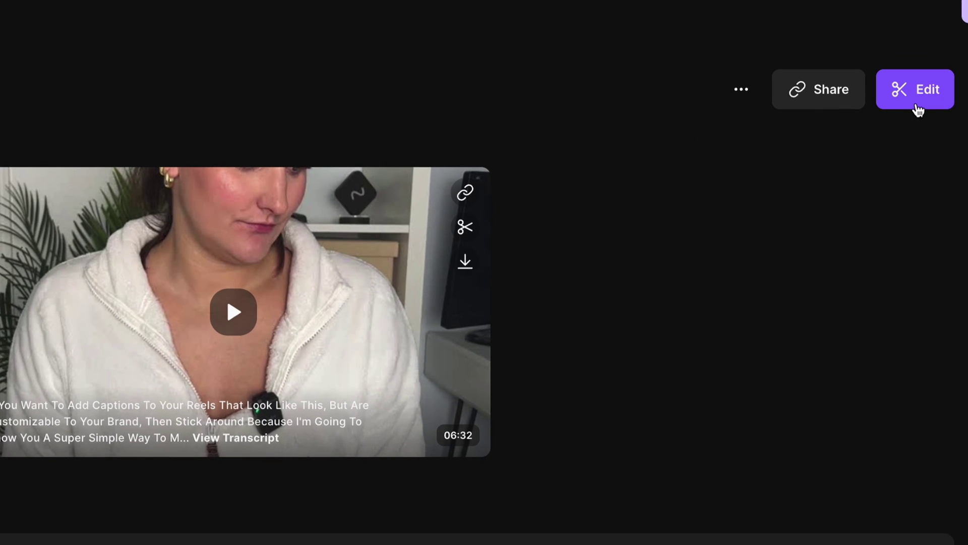
left_click(916, 101)
Step: Start a new 9:16 edit and delete “any vertical content • more engaging.” from the transcript
left_click(900, 144)
left_click(529, 10)
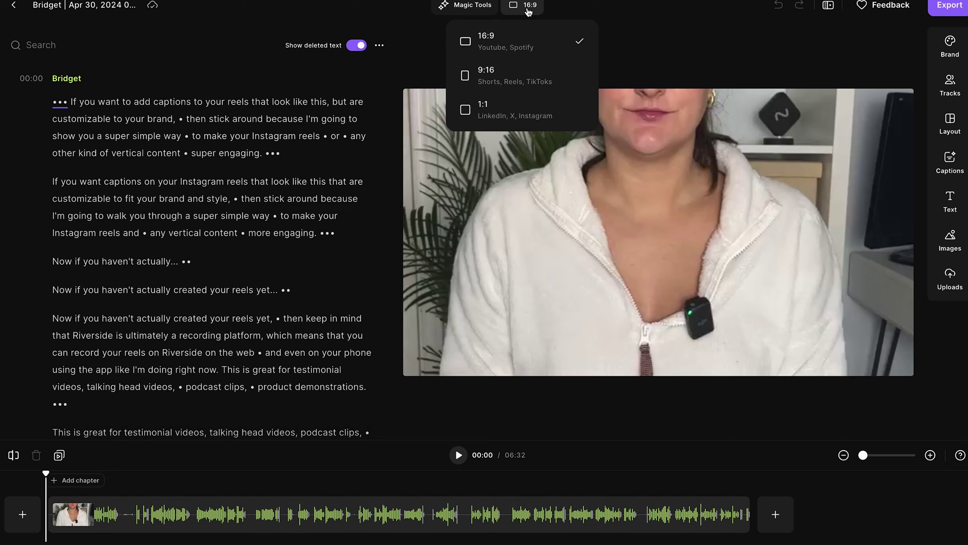
left_click(520, 71)
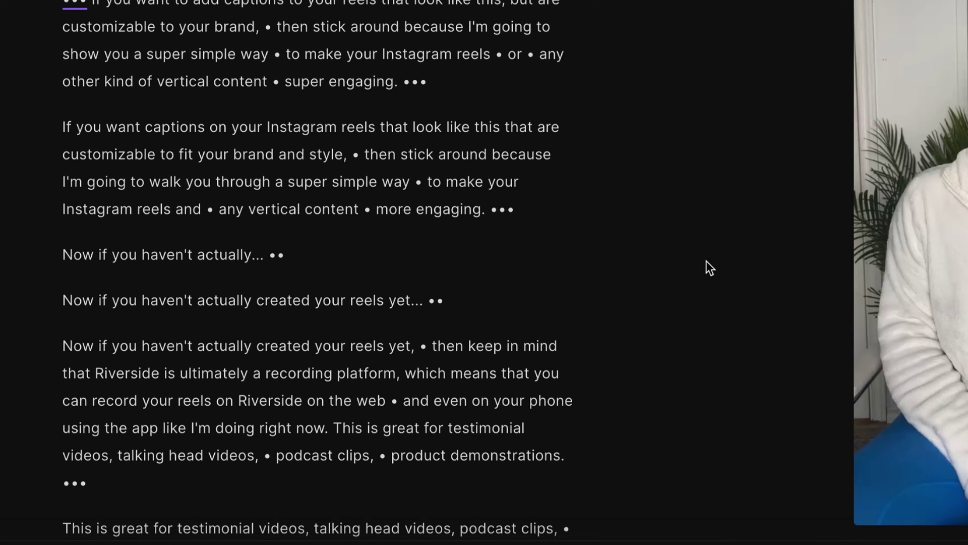
left_click_drag(485, 208, 211, 208)
key("BackSpace")
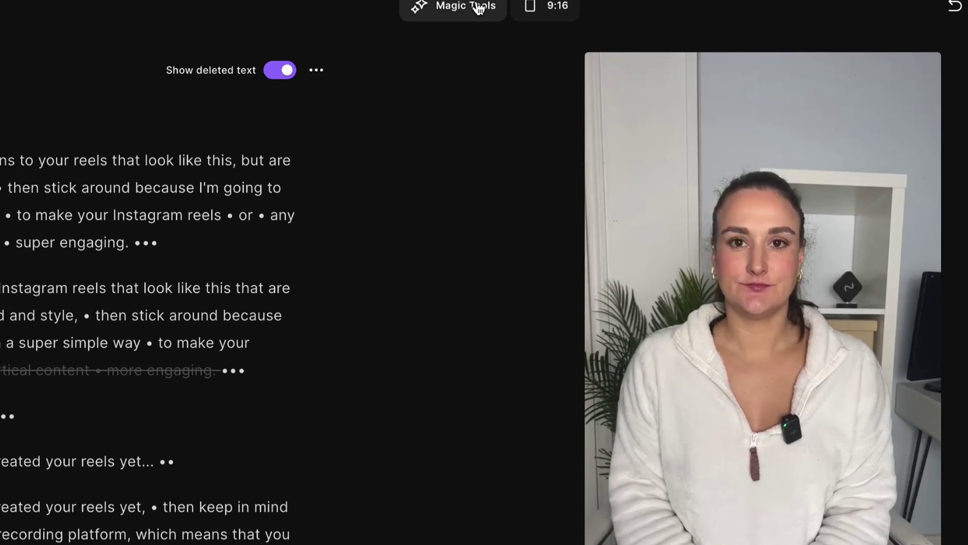
Step: Open Magic Tools, look at Set pace, then return to the Magic Tools list
left_click(479, 5)
left_click(553, 70)
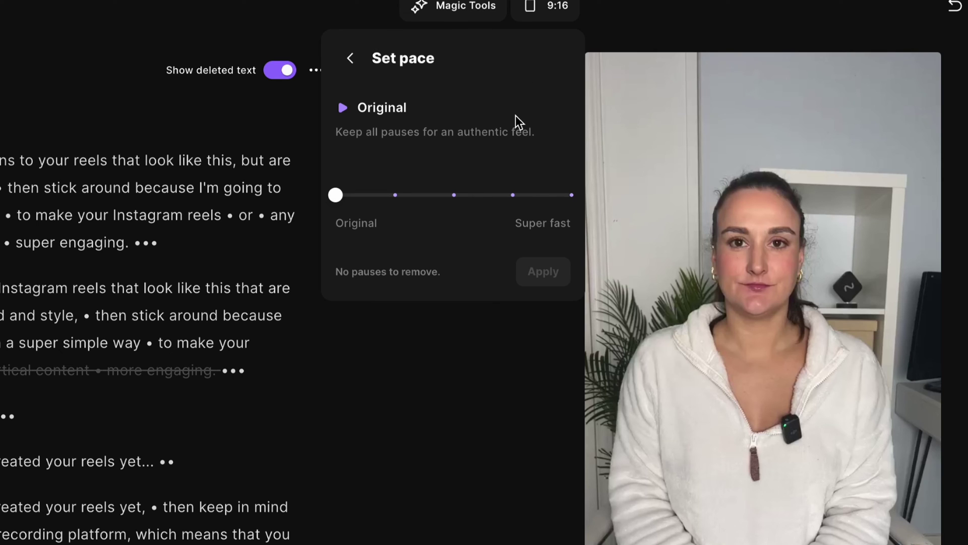
left_click(352, 59)
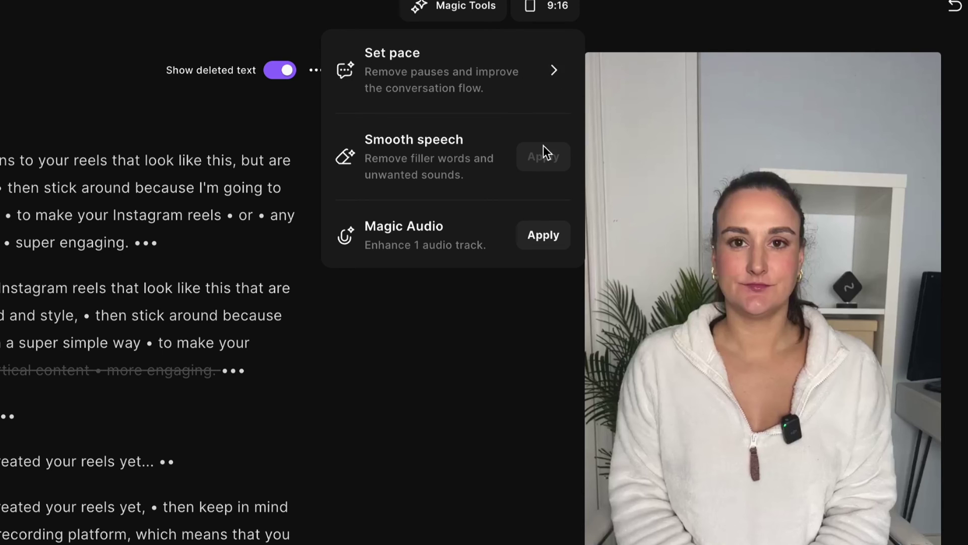
mouse_move(545, 159)
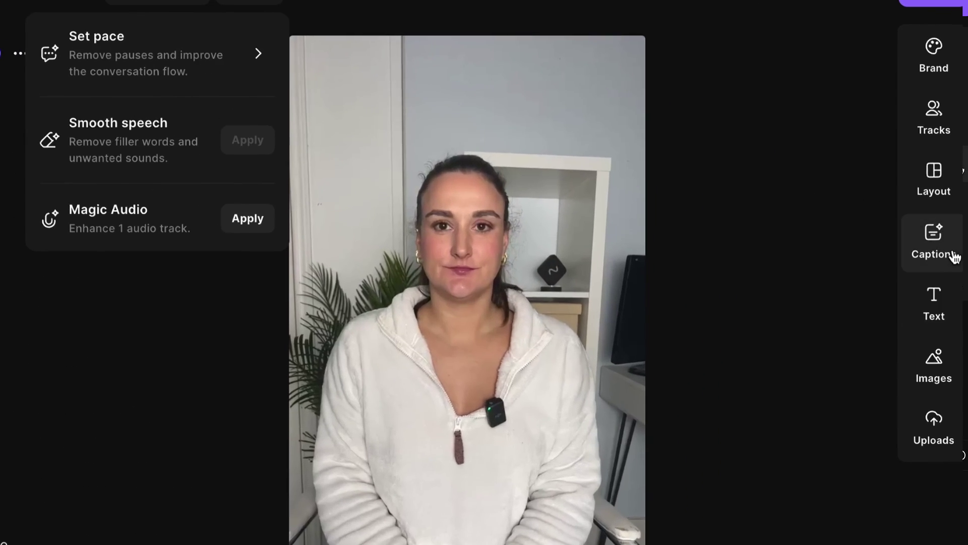
Step: Add captions from a preset, drag them lower on the video, and set the font to Poppins
left_click(941, 248)
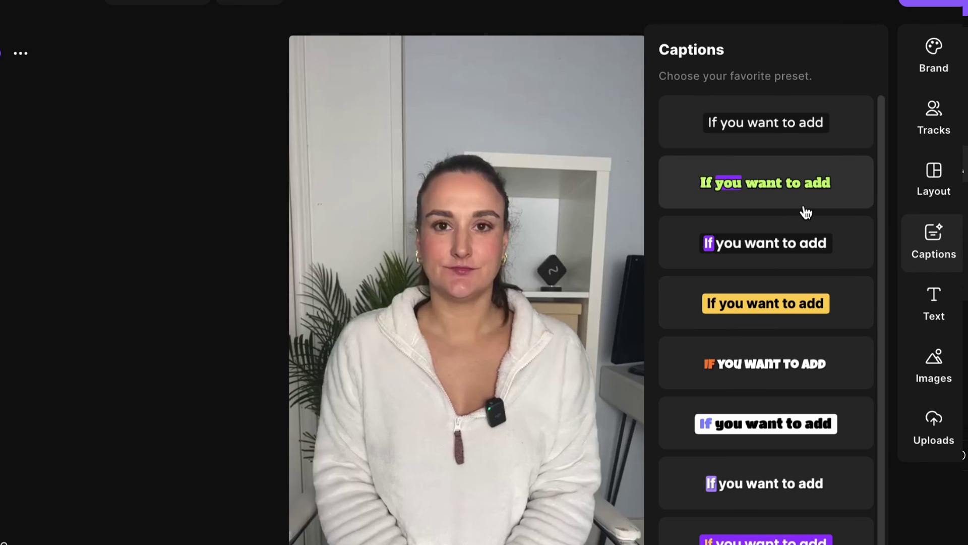
left_click(779, 483)
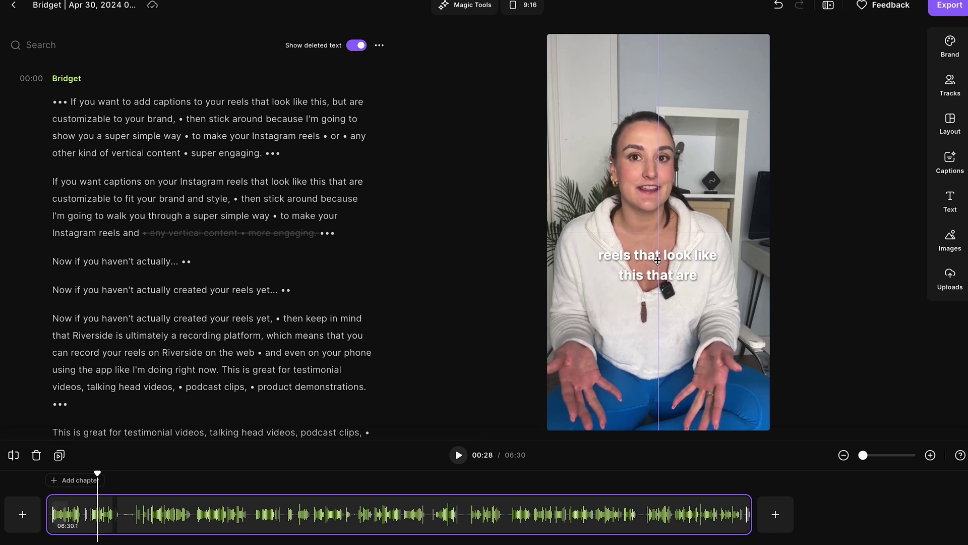
left_click_drag(657, 260, 657, 304)
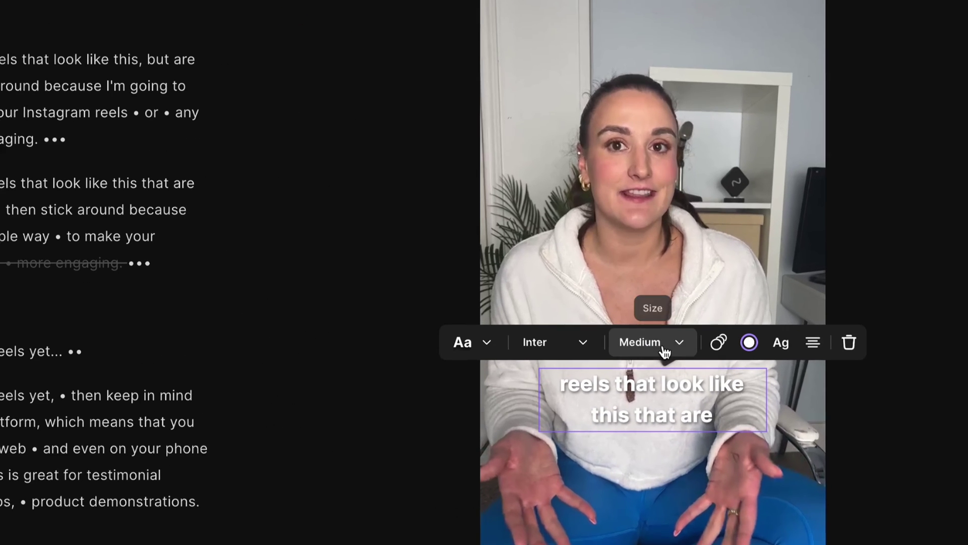
left_click(621, 279)
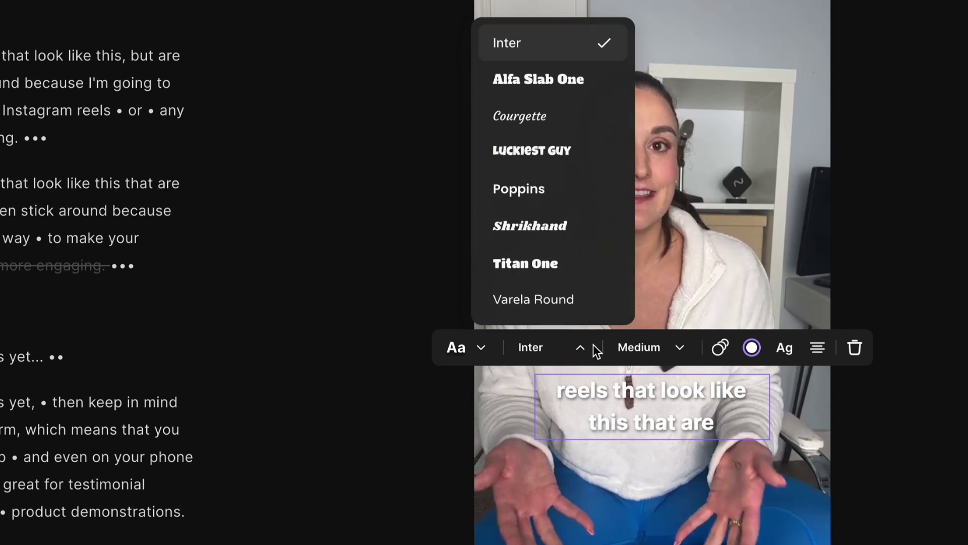
left_click(570, 201)
Step: Make the captions Small with Boxed animation and the Background invert text style
left_click(681, 348)
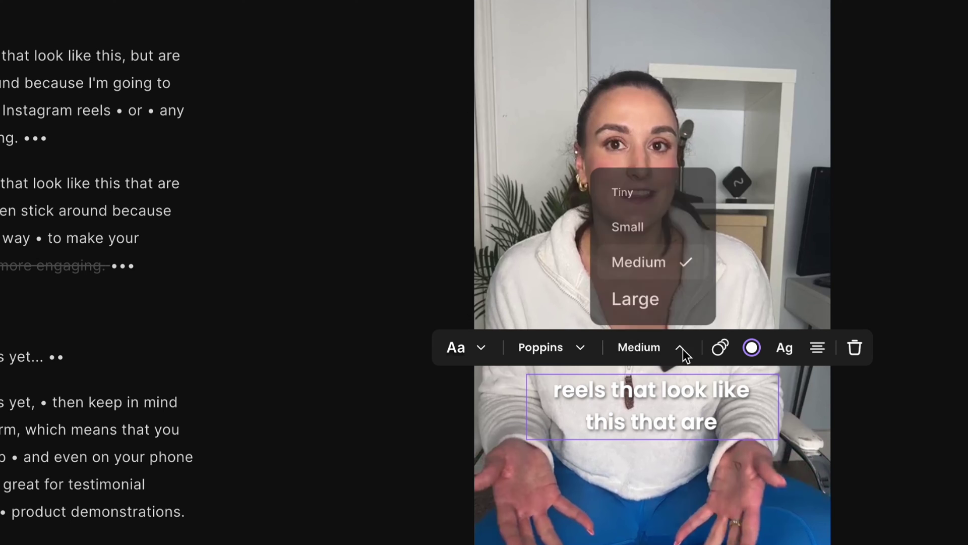
left_click(677, 229)
left_click(722, 353)
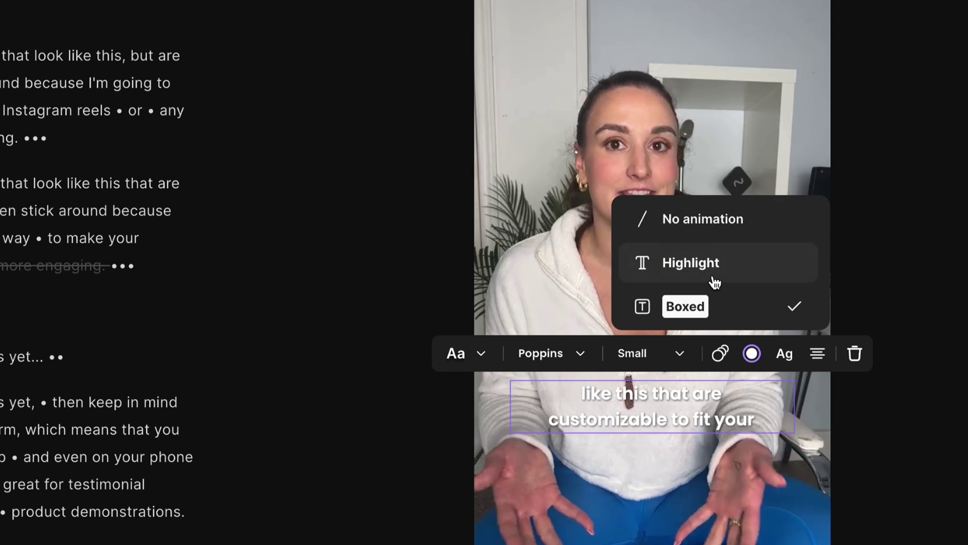
left_click(748, 316)
left_click(752, 354)
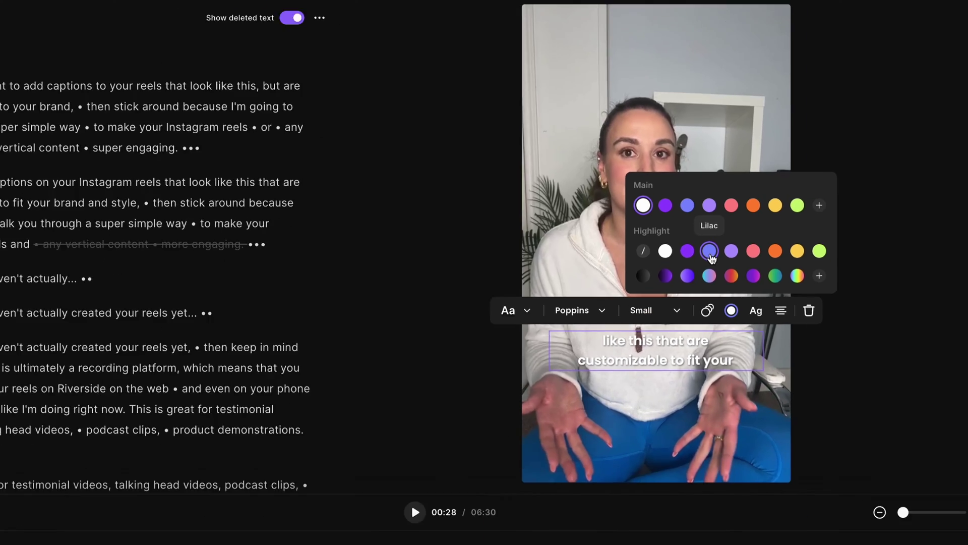
left_click(479, 353)
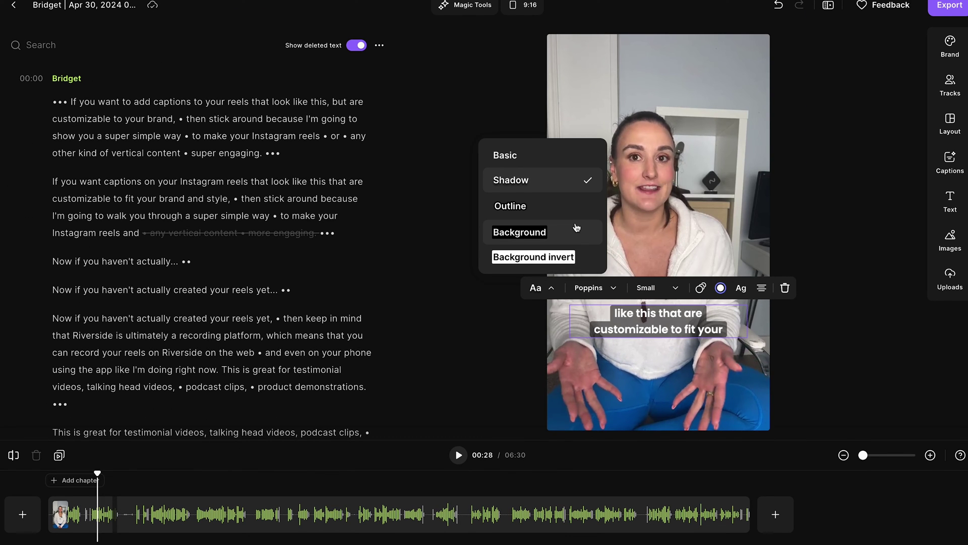
left_click(578, 260)
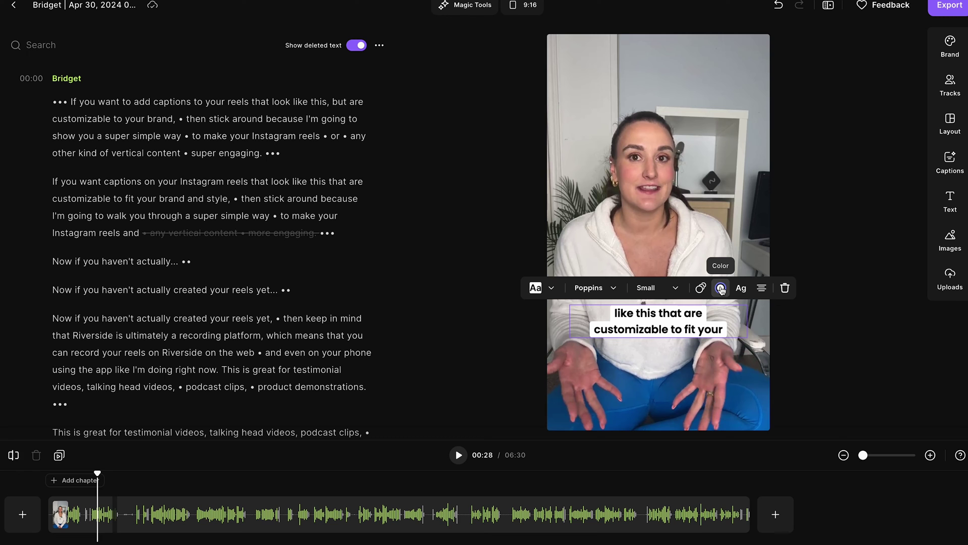
Step: Export the vertical edit as a video and go to the recording's exports
left_click(960, 9)
left_click(852, 227)
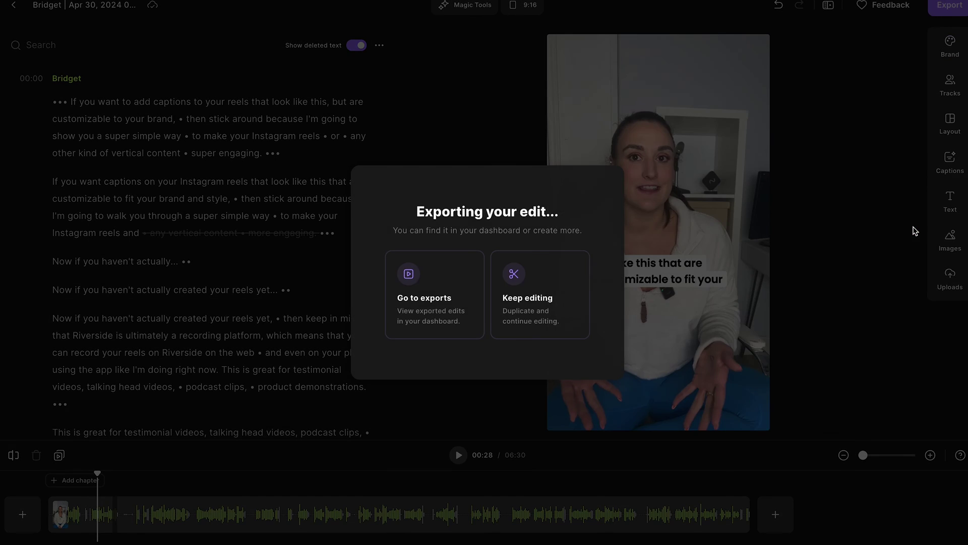
left_click(454, 290)
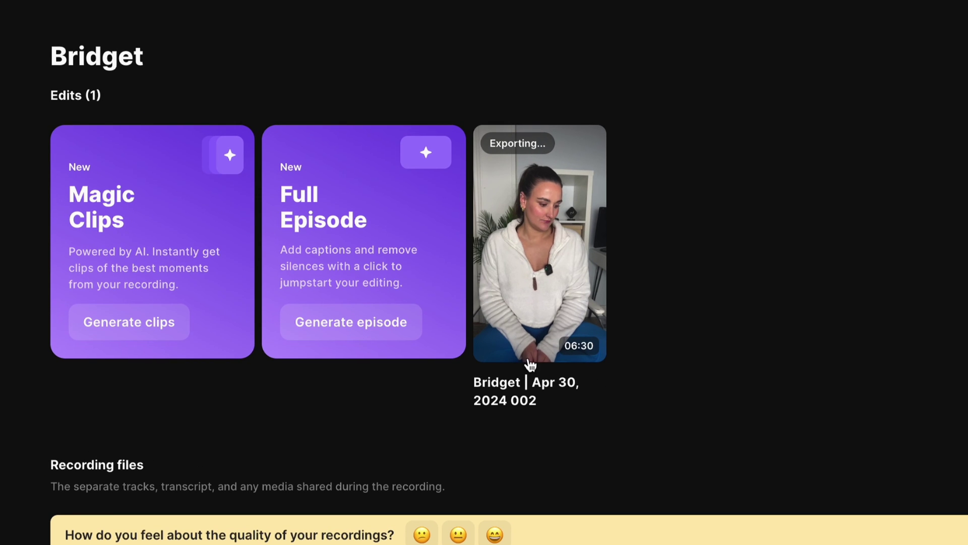
Step: Start generating Magic Clips from the recording's Magic Clips card
left_click(156, 322)
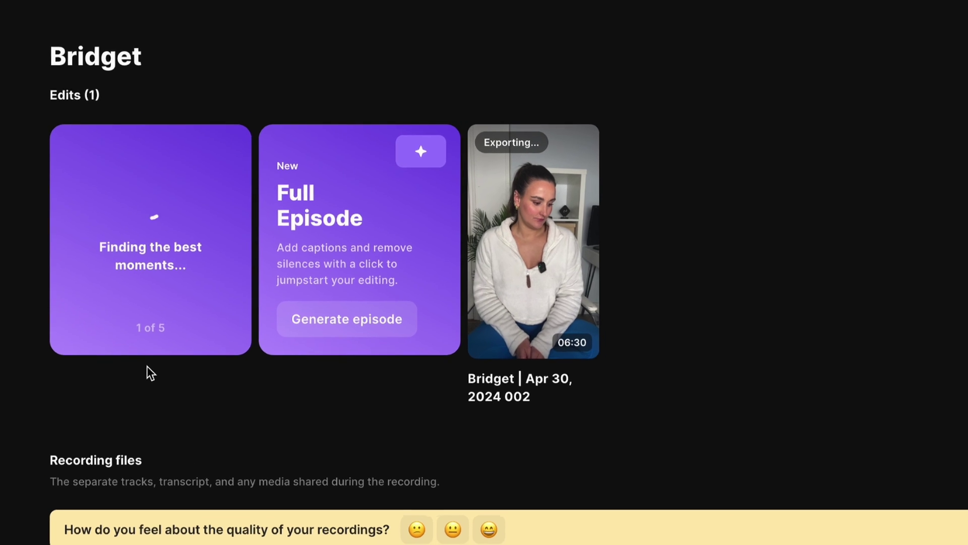